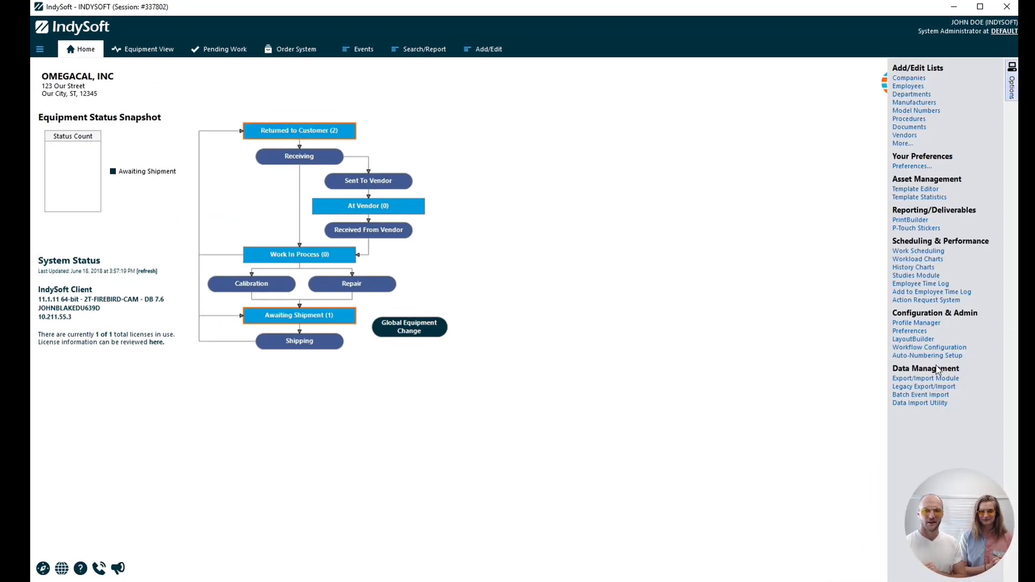
# Set up an export of Equipment, Events, Action Requests in the Export/Import Module, excluding the Action Requests group.
pyautogui.click(927, 378)
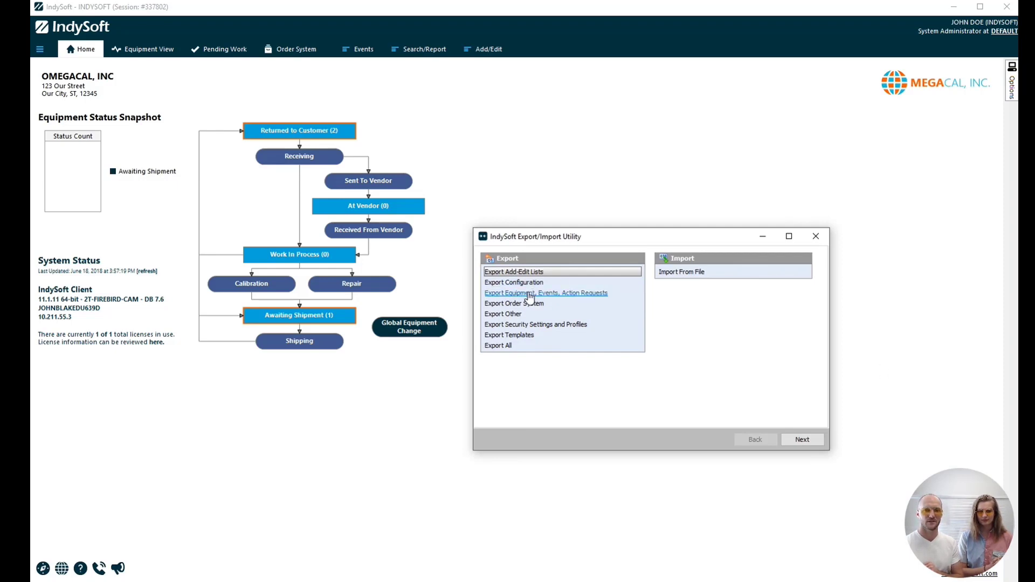
pyautogui.click(532, 293)
pyautogui.click(802, 439)
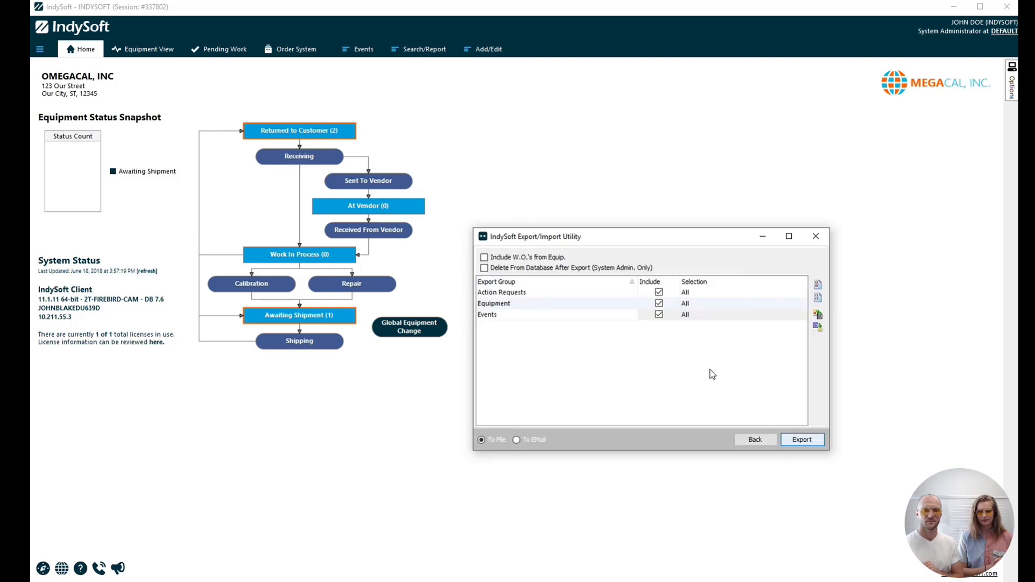
pyautogui.click(659, 292)
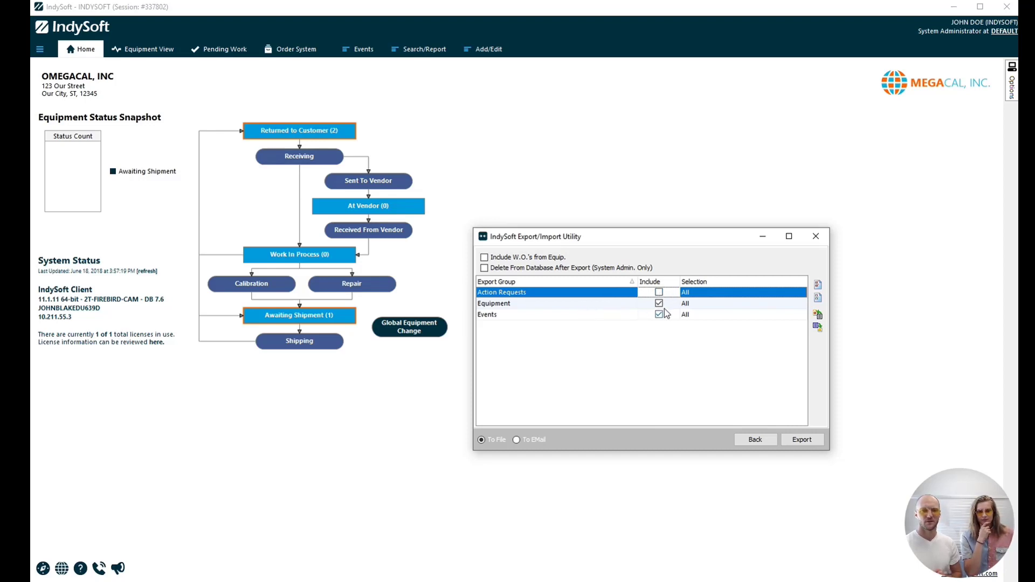
# Set the Equipment selection to EquipmentFinder and start the export with Delete From Database After Export enabled, accepting the deletion.
pyautogui.click(699, 305)
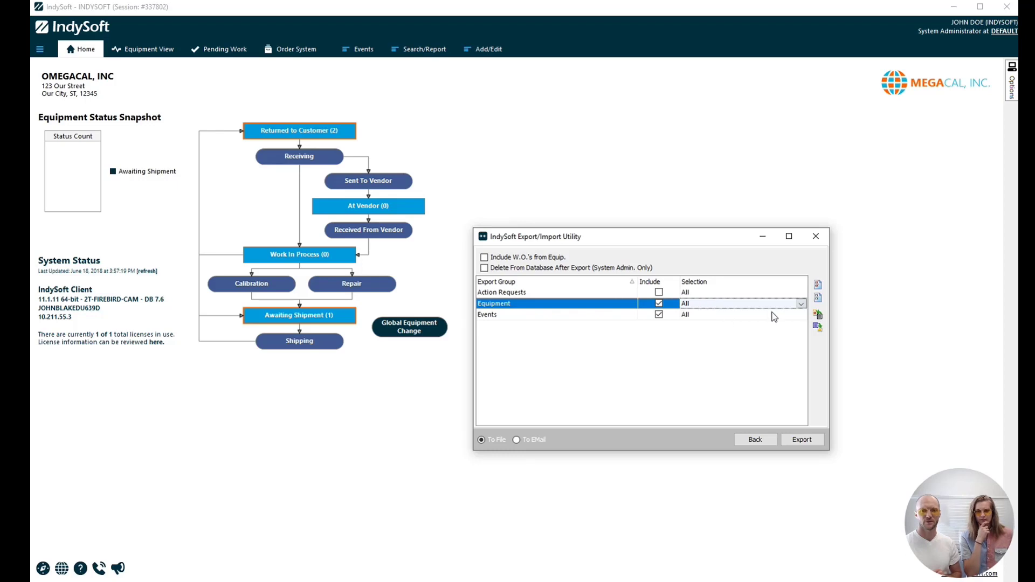
pyautogui.click(801, 304)
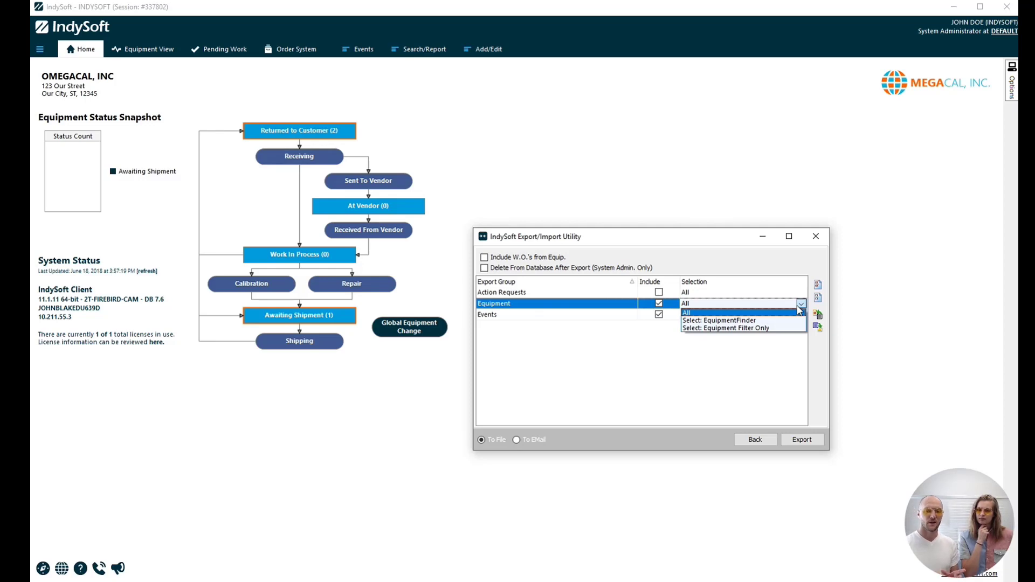
pyautogui.click(755, 321)
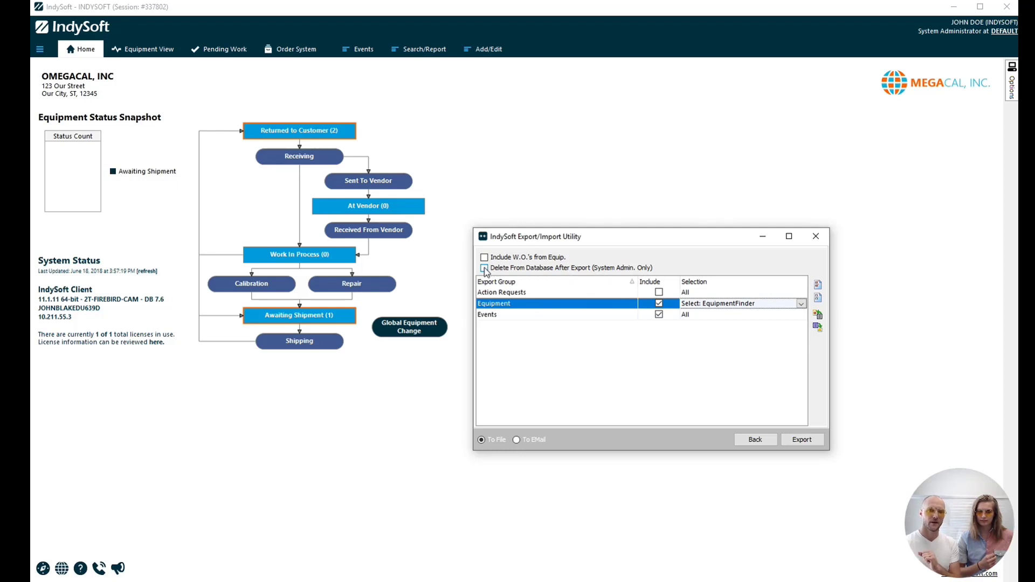
pyautogui.click(484, 268)
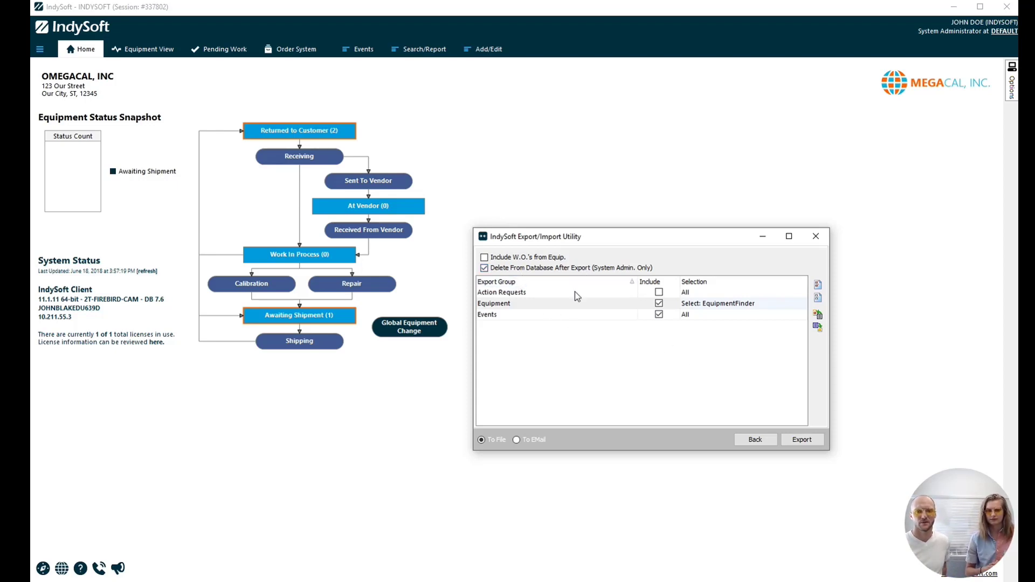
pyautogui.click(802, 440)
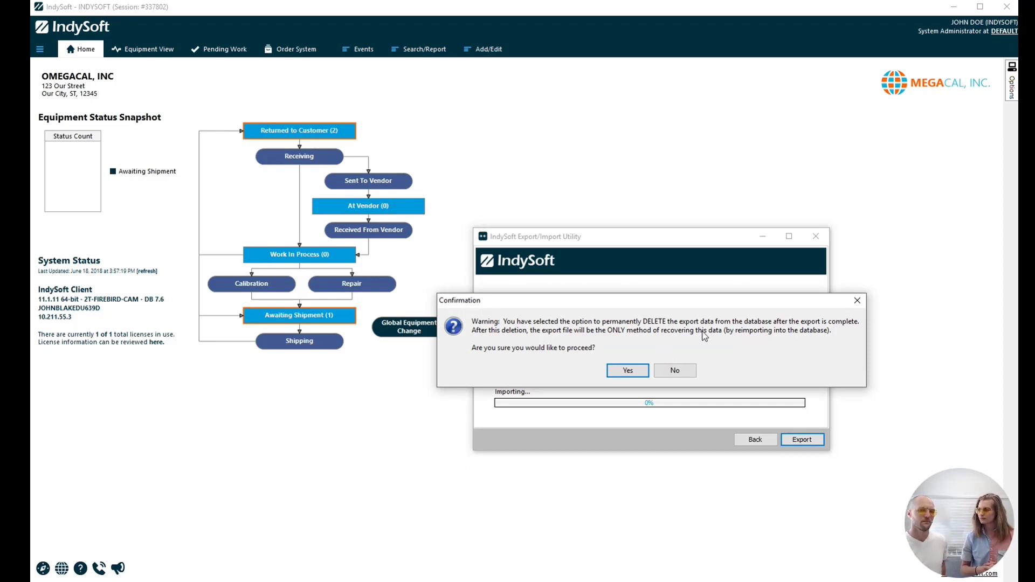
pyautogui.click(636, 370)
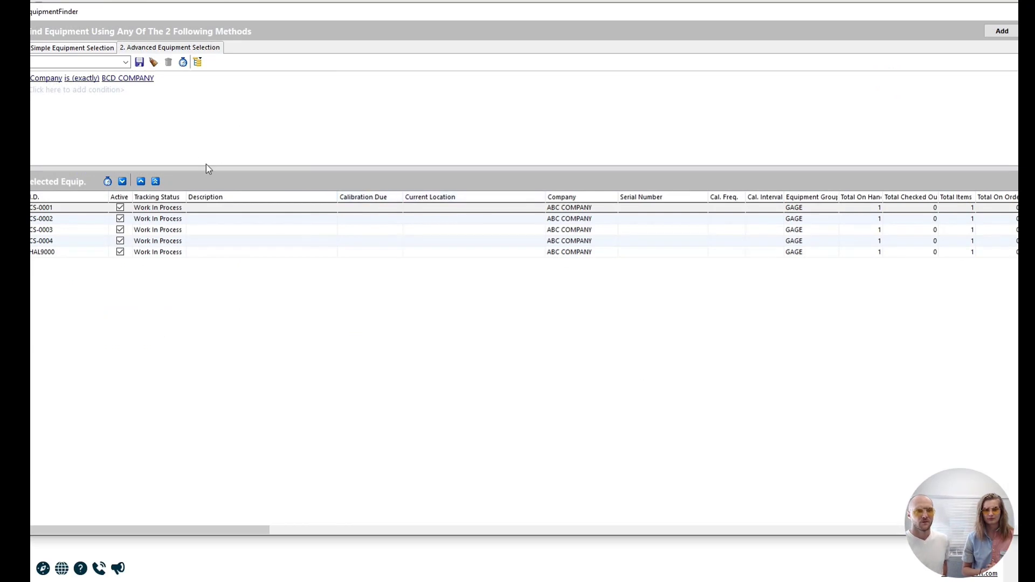
# Clear the selected equipment list and refill it with all equipment whose Company is exactly ABC COMPANY.
pyautogui.click(156, 181)
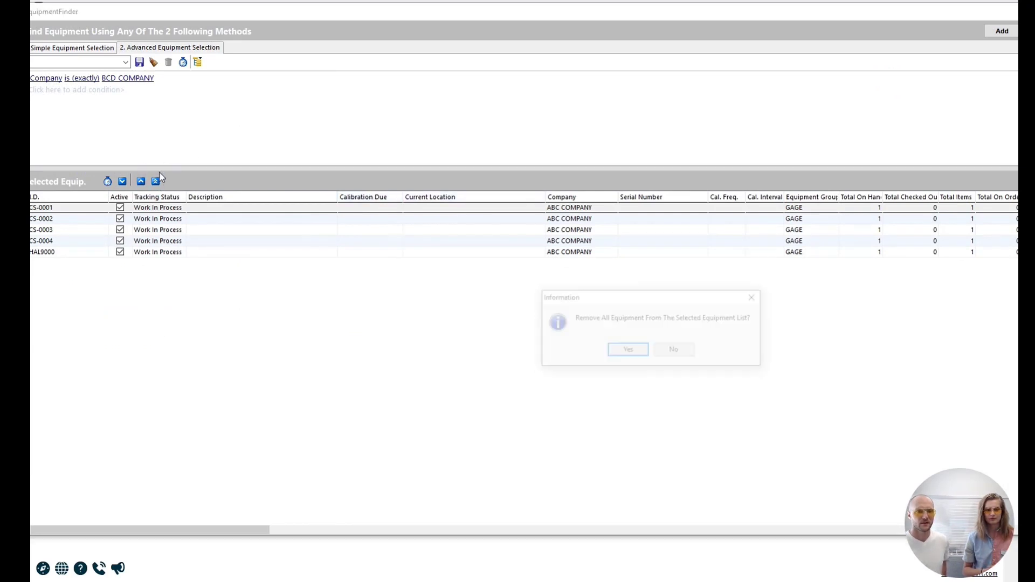
pyautogui.click(609, 353)
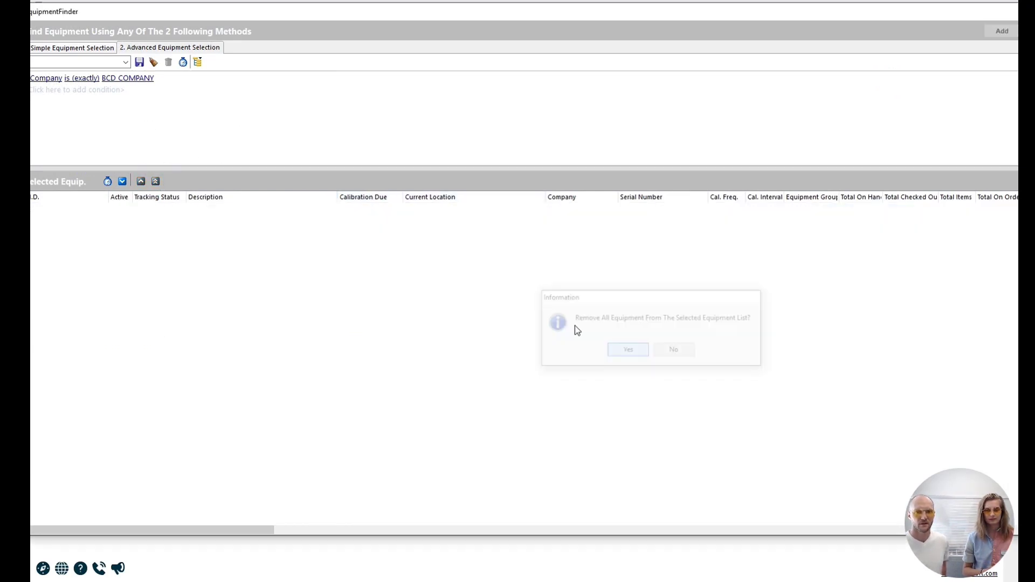
pyautogui.click(139, 78)
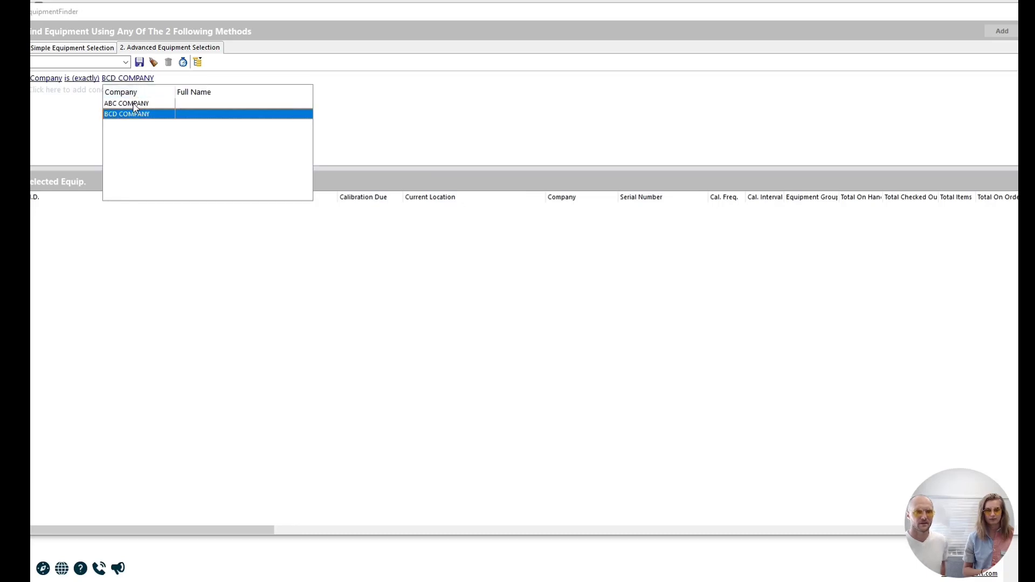
pyautogui.click(135, 104)
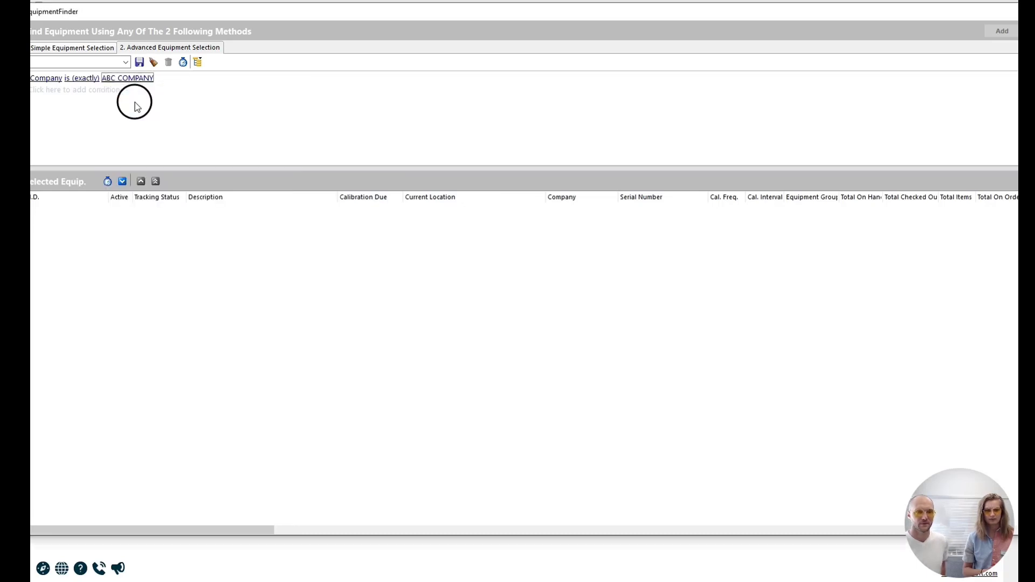
pyautogui.click(122, 180)
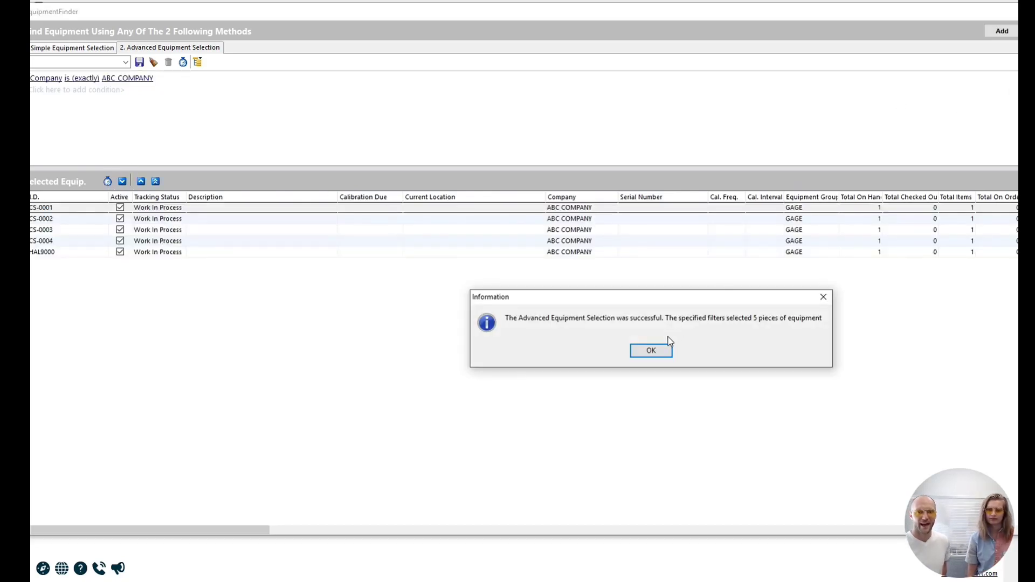
pyautogui.click(655, 349)
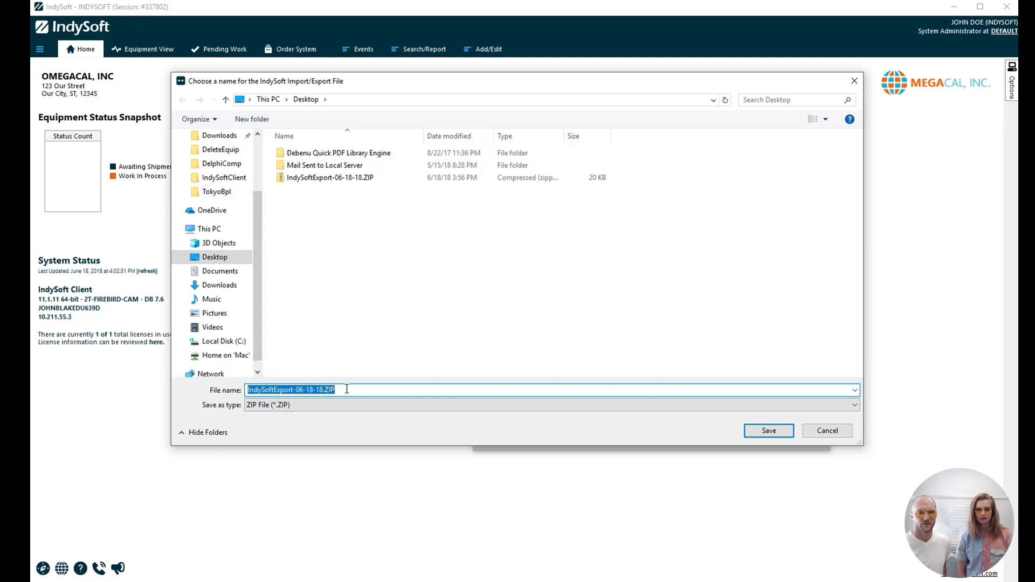
# Save the export to the Desktop as IndySoftExport-06-18-18.ZIP and close the export utility.
pyautogui.click(765, 432)
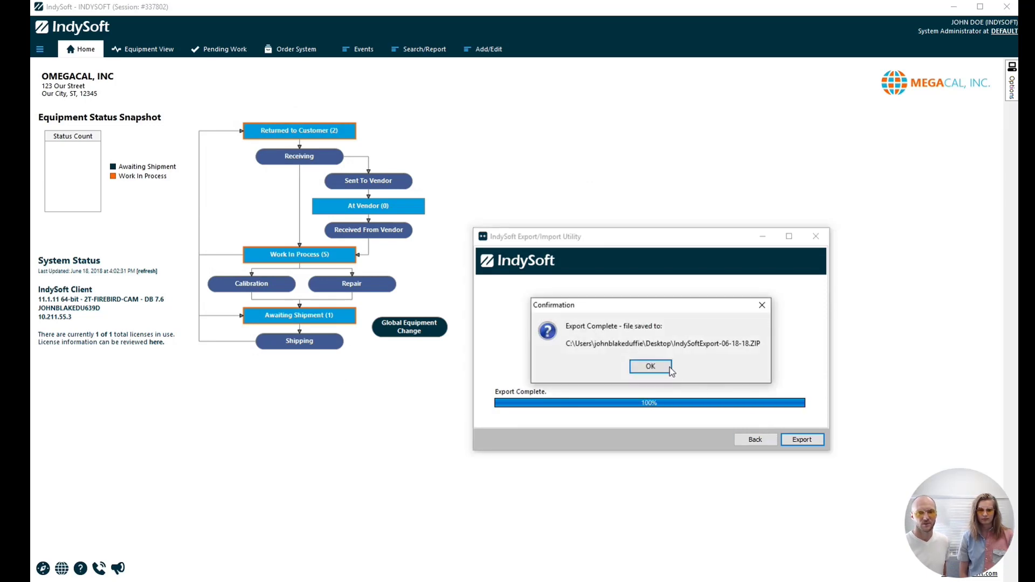
pyautogui.click(651, 367)
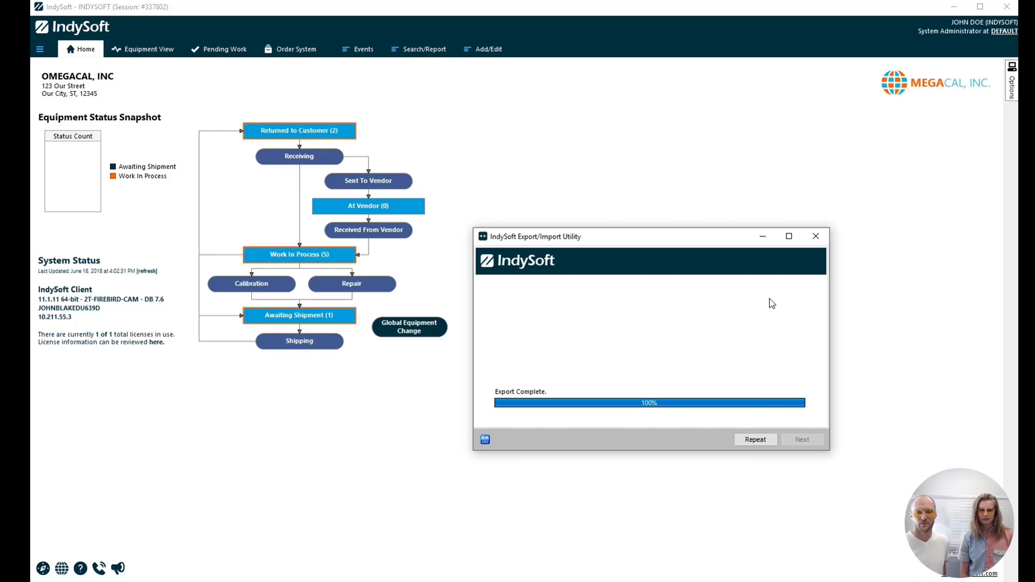
pyautogui.click(817, 244)
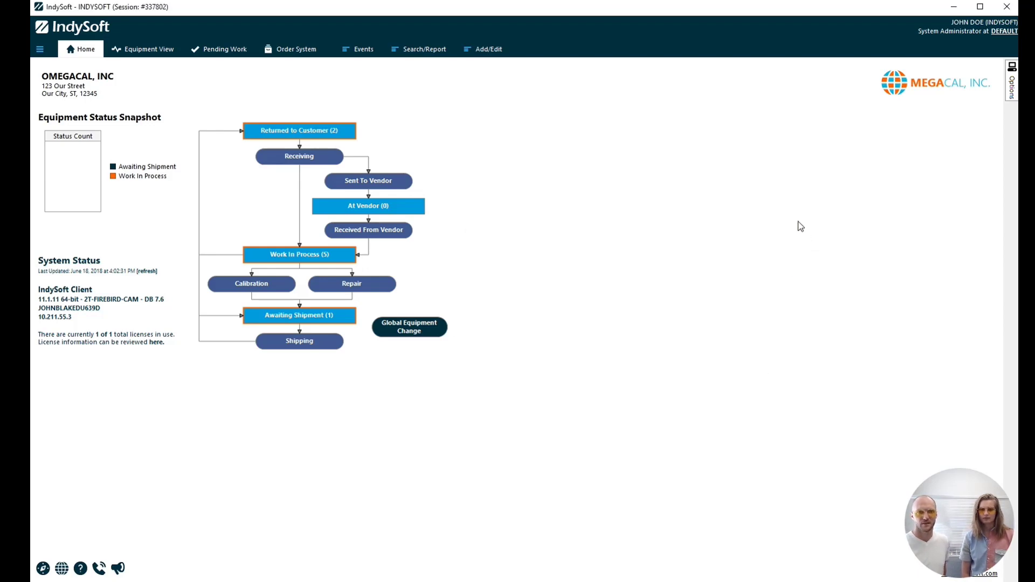
# Check in Equipment View whether ABC COMPANY still has equipment, without creating a new asset.
pyautogui.click(144, 49)
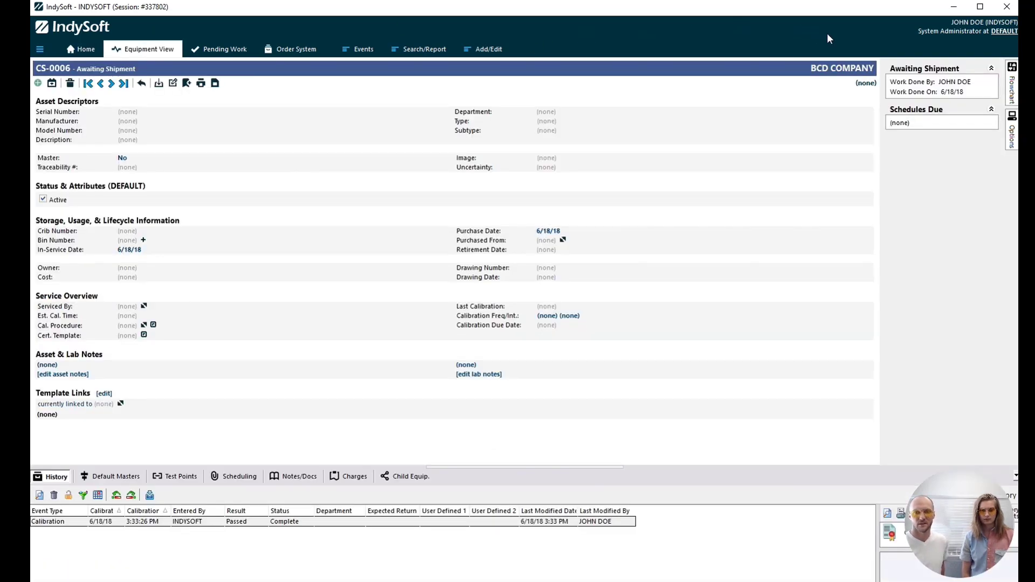
pyautogui.click(834, 69)
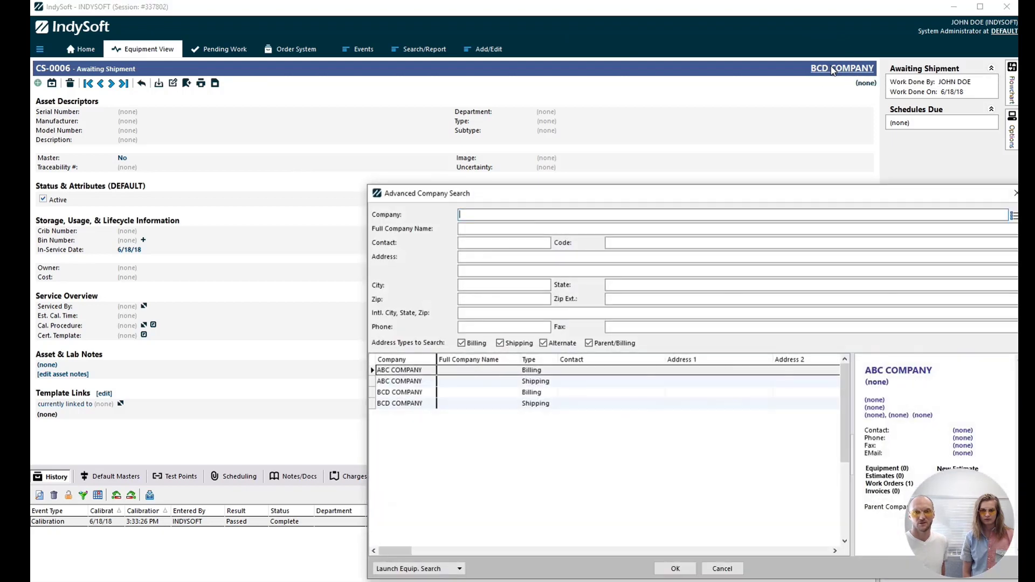
pyautogui.doubleClick(408, 370)
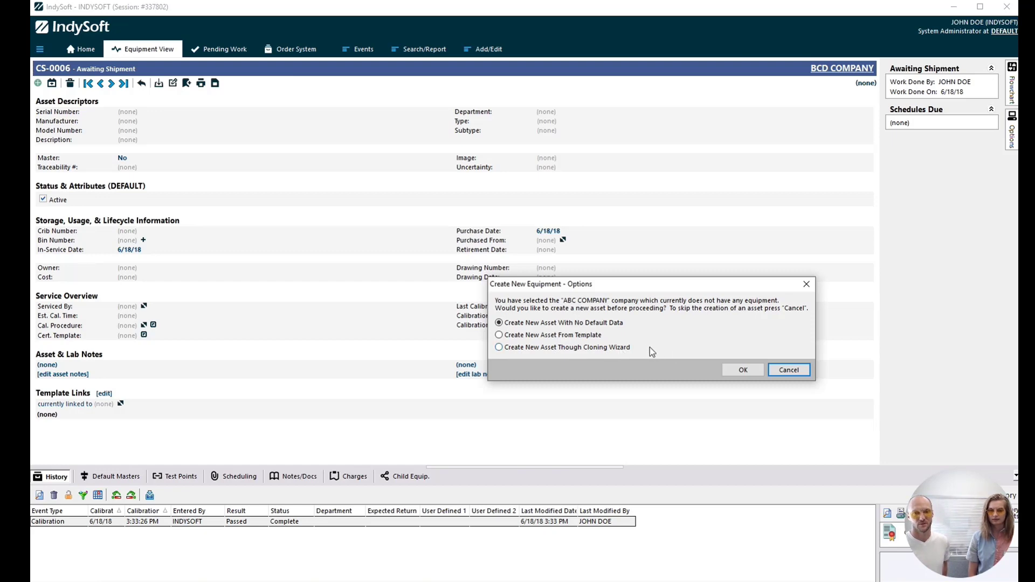
pyautogui.click(794, 370)
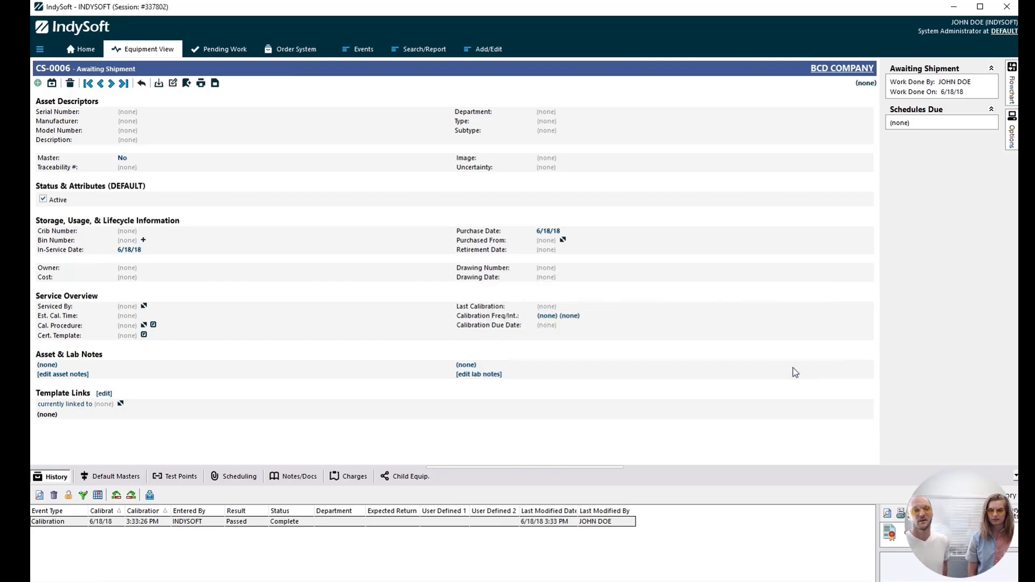
# Import the Equipment and Events groups from IndySoftExport-06-18-18.ZIP on the Desktop and close the import utility.
pyautogui.click(82, 49)
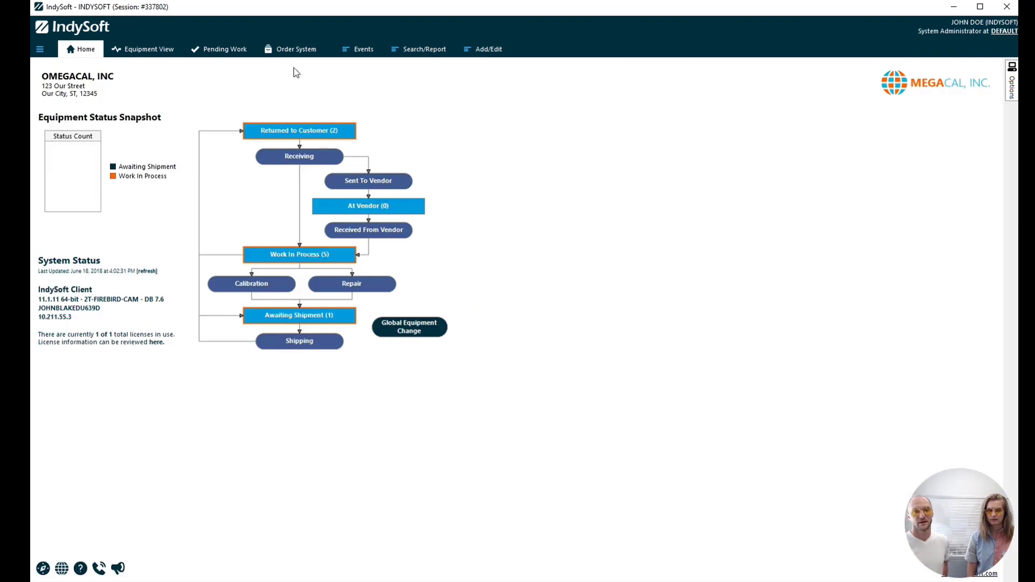
pyautogui.moveTo(1015, 79)
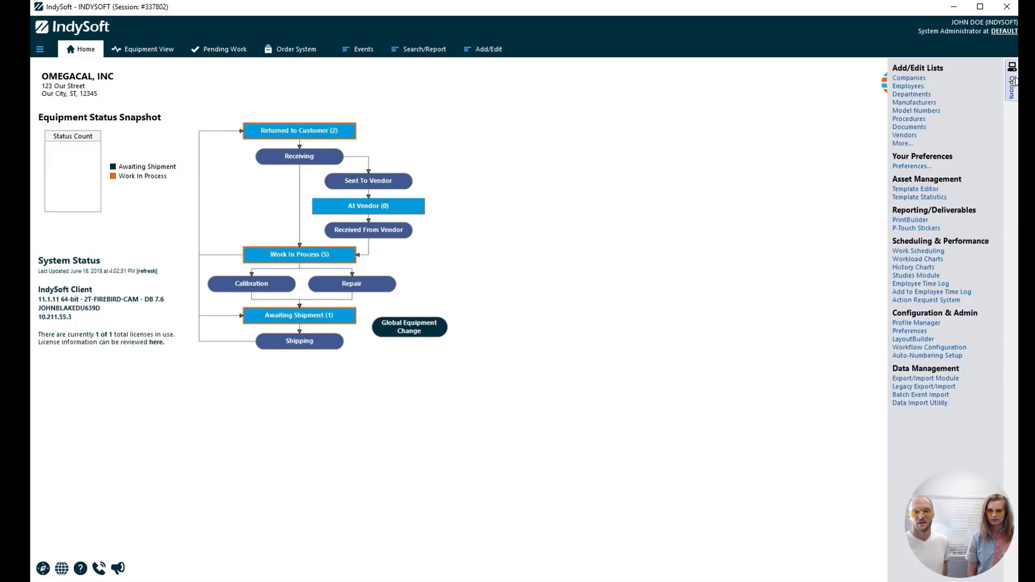
pyautogui.click(903, 378)
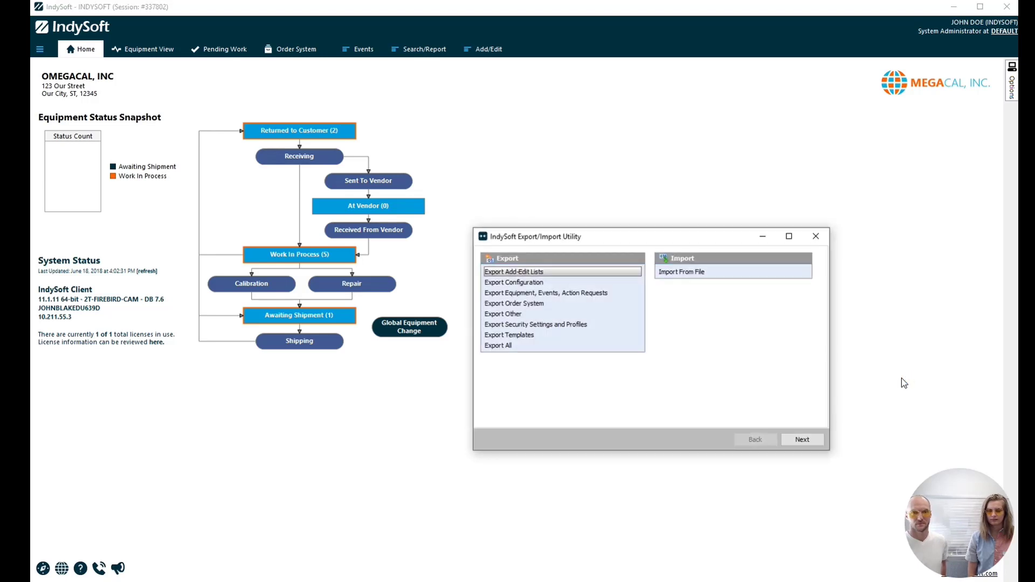
pyautogui.click(687, 274)
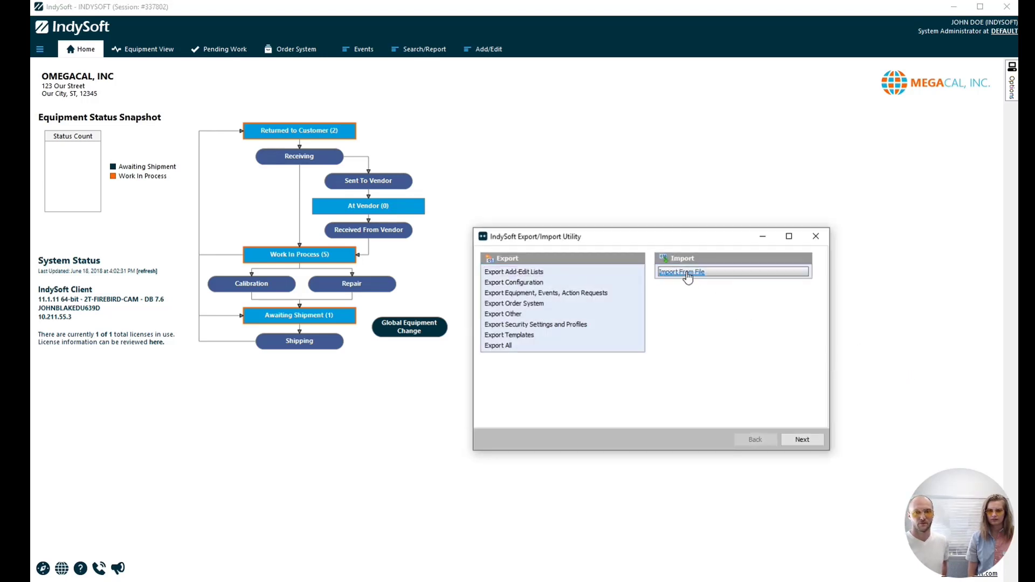
pyautogui.click(802, 439)
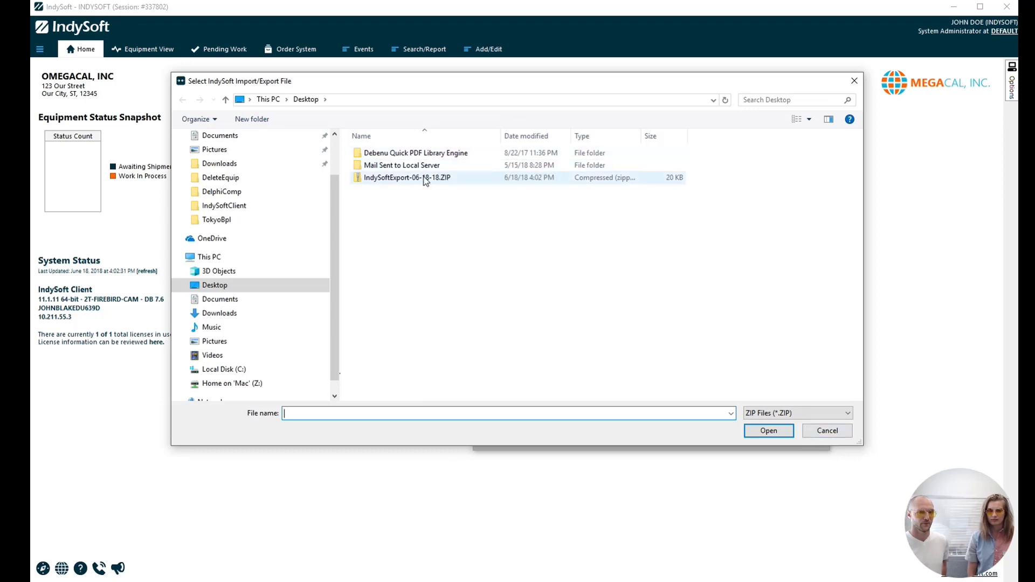
pyautogui.doubleClick(425, 179)
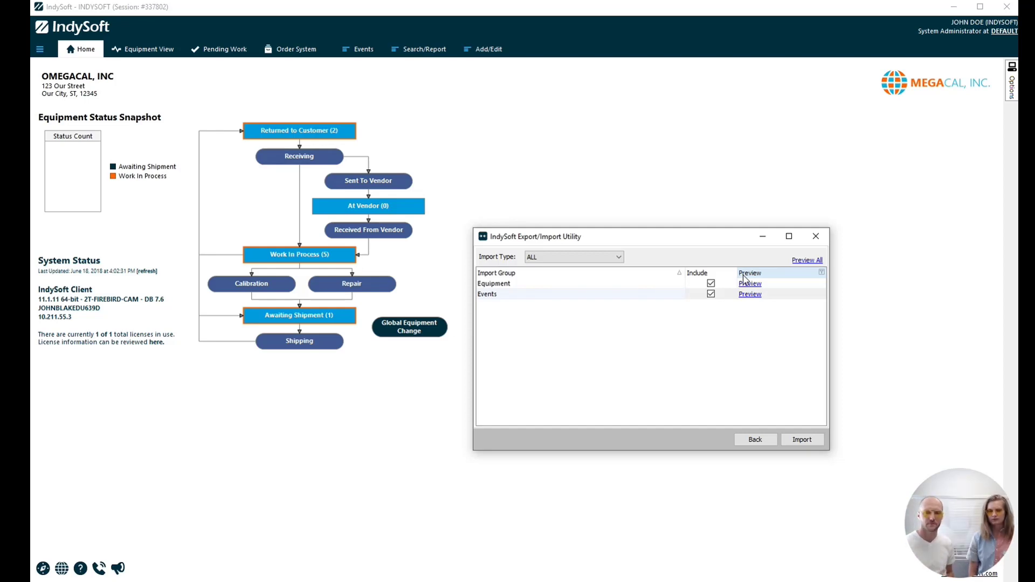
pyautogui.click(807, 440)
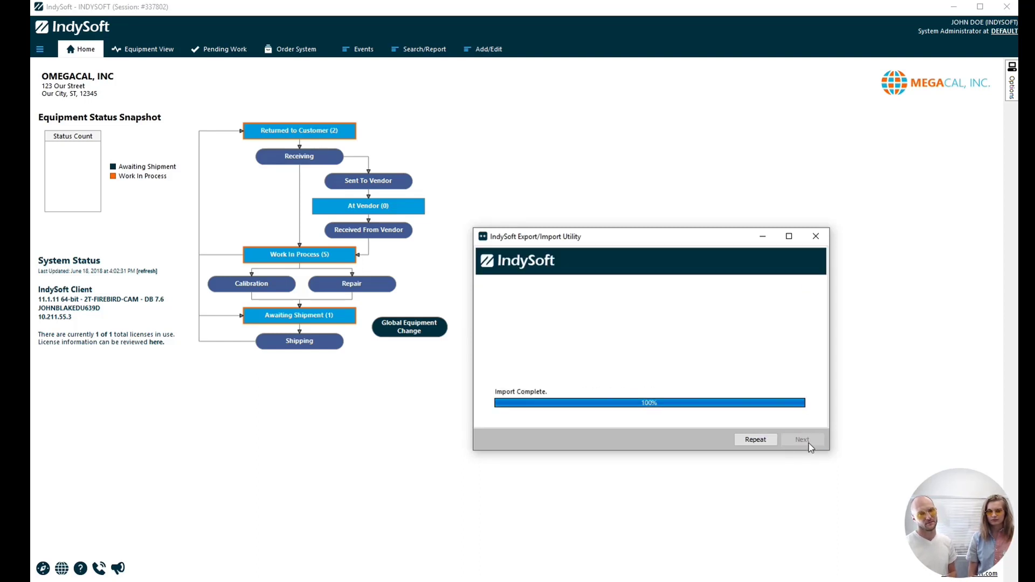
pyautogui.click(815, 236)
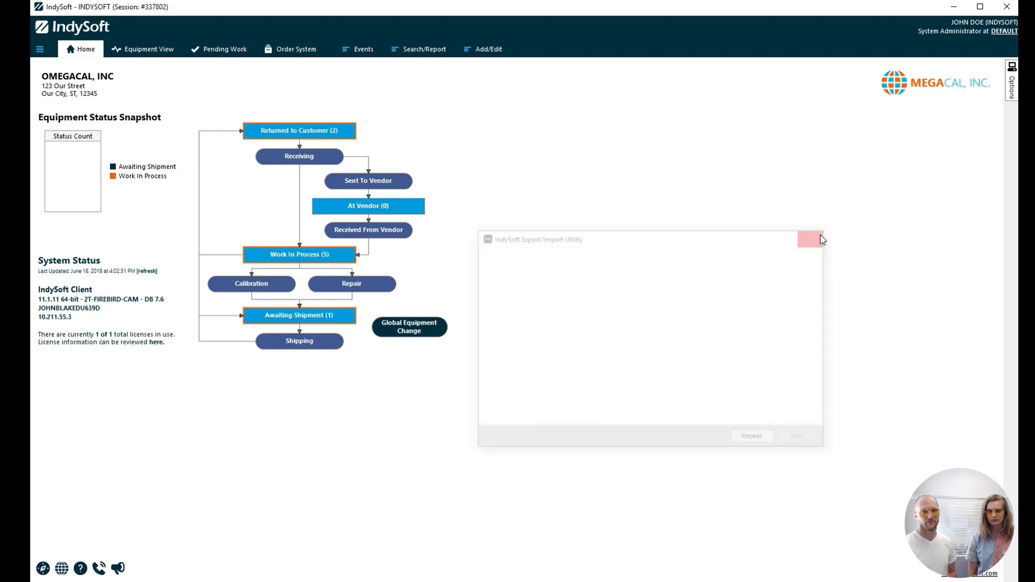
# Look up ABC COMPANY's equipment in Equipment View and open the record CS-0002.
pyautogui.click(129, 54)
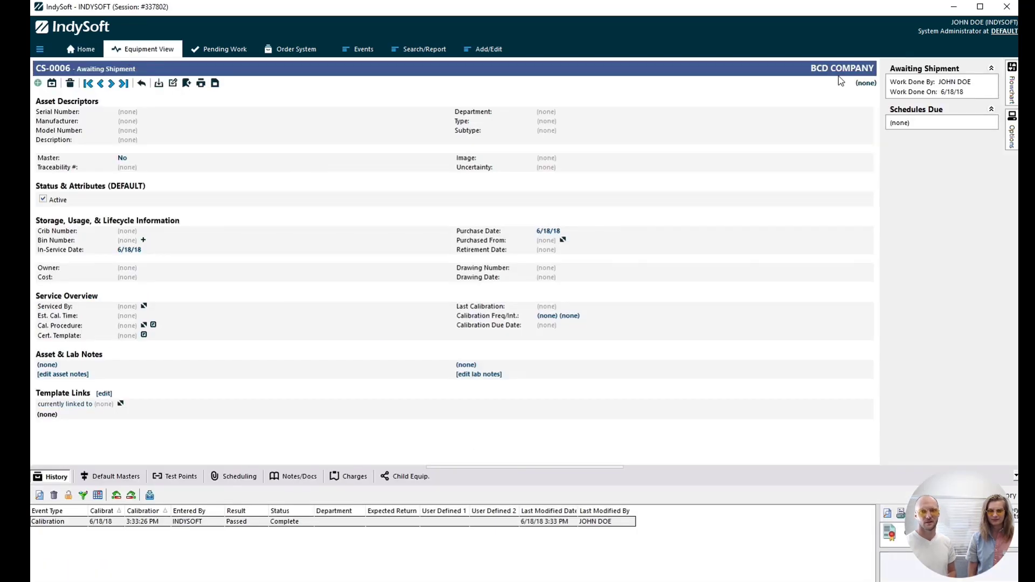
pyautogui.click(842, 68)
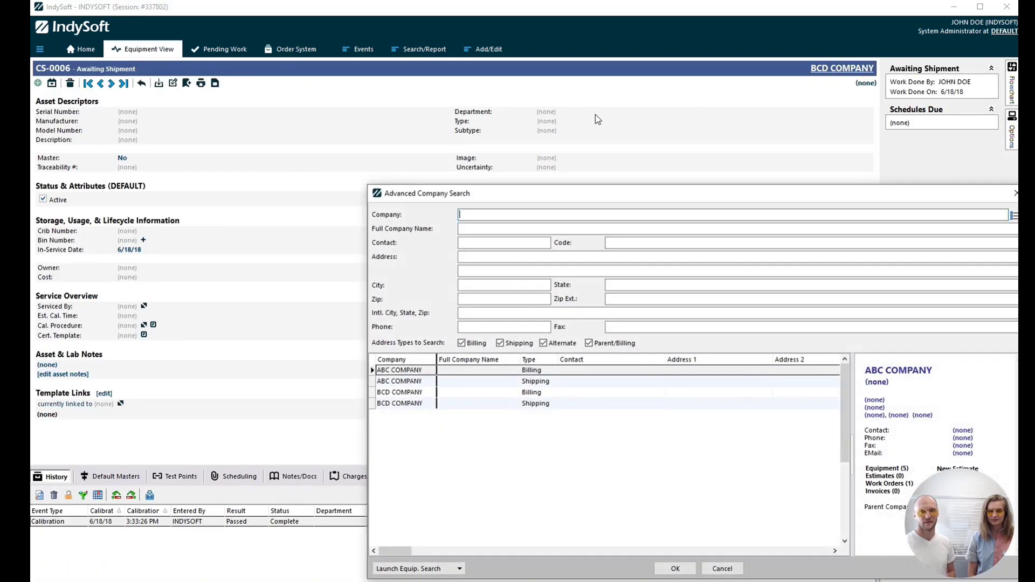
pyautogui.doubleClick(422, 373)
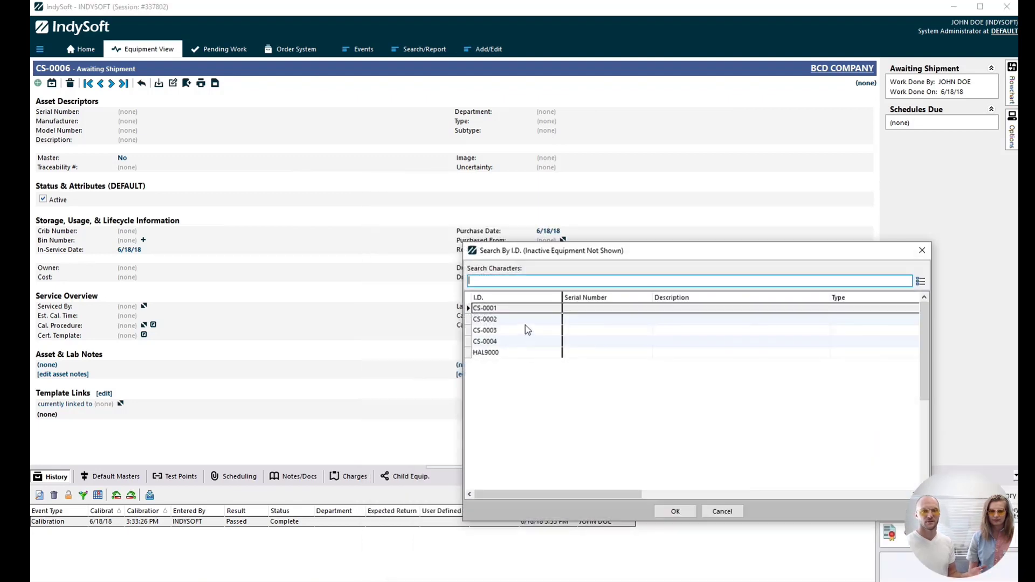
pyautogui.doubleClick(527, 319)
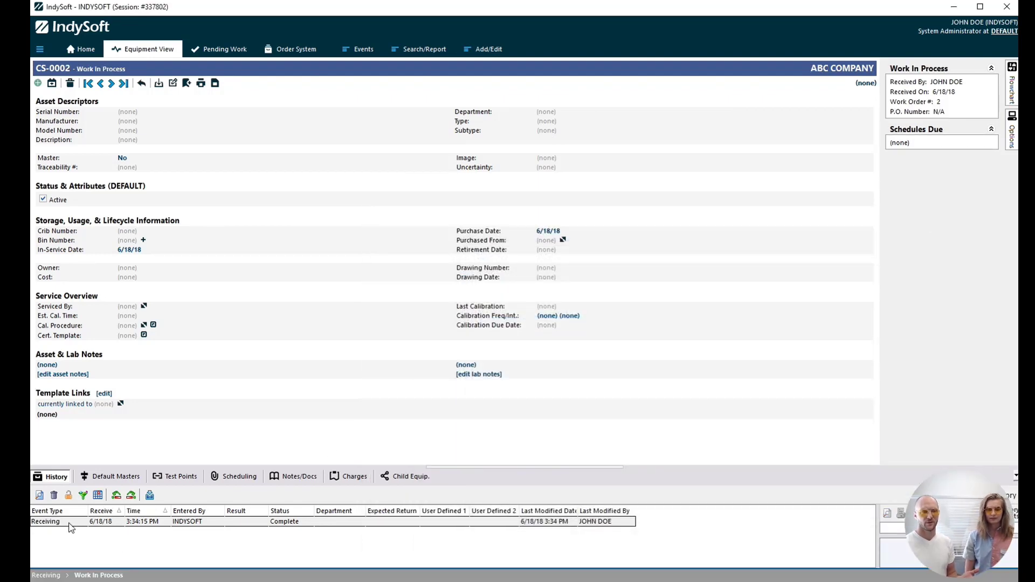